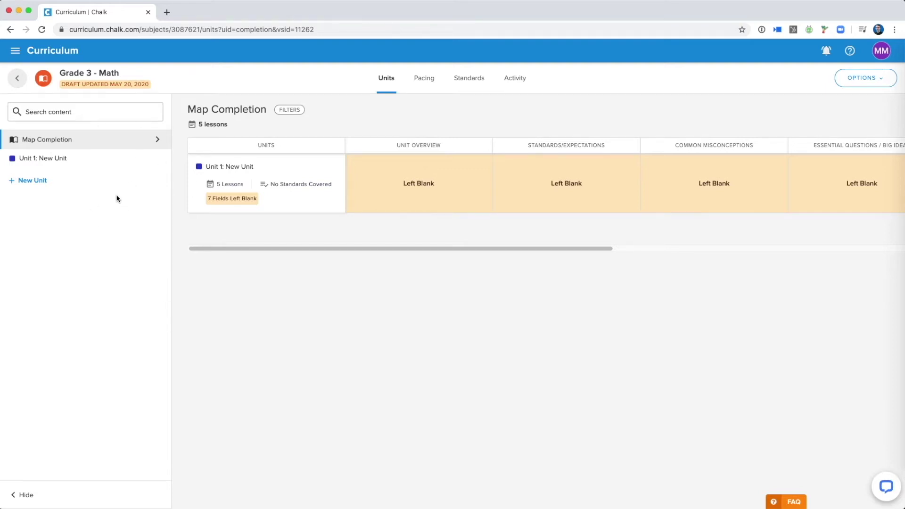
Open Unit 1: New Unit from the sidebar and scroll through its 5-lesson unit page
{"action": "left_click", "coordinate": [83, 163]}
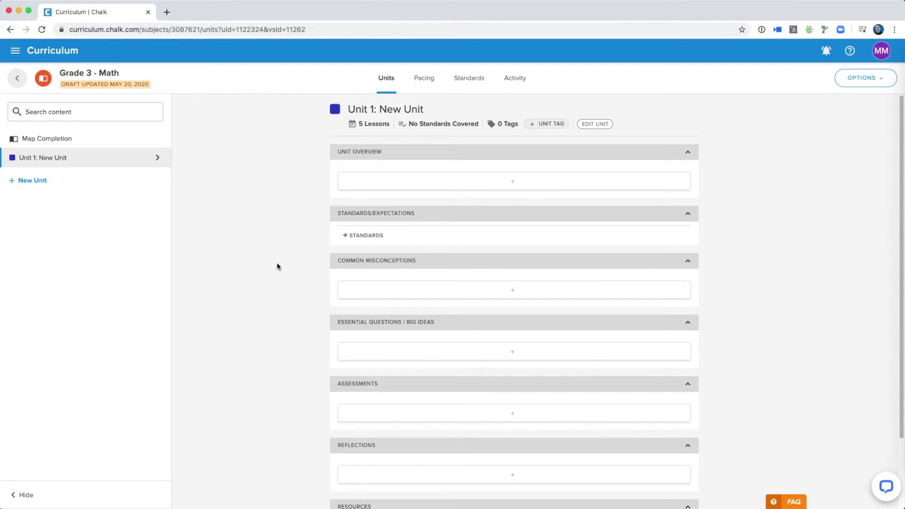
{"action": "scroll", "coordinate": [277, 267], "scroll_direction": "down", "scroll_amount": 2}
{"action": "scroll", "coordinate": [277, 267], "scroll_direction": "down", "scroll_amount": 1}
{"action": "scroll", "coordinate": [280, 266], "scroll_direction": "up", "scroll_amount": 3}
Rename Unit 1 from 'New Unit' to 'Fluency, Place Value and Time'
{"action": "left_click", "coordinate": [595, 124]}
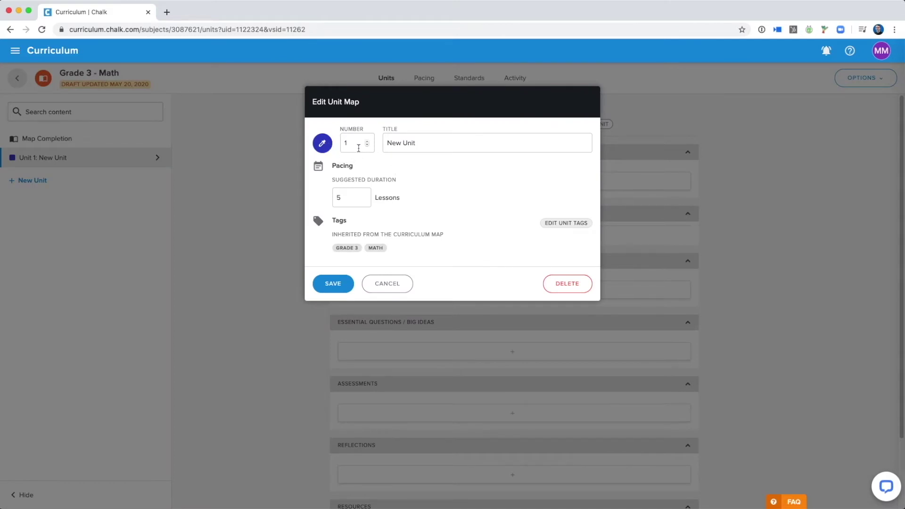
{"action": "left_click_drag", "start_coordinate": [420, 146], "coordinate": [380, 146]}
{"action": "type", "text": "Fl"}
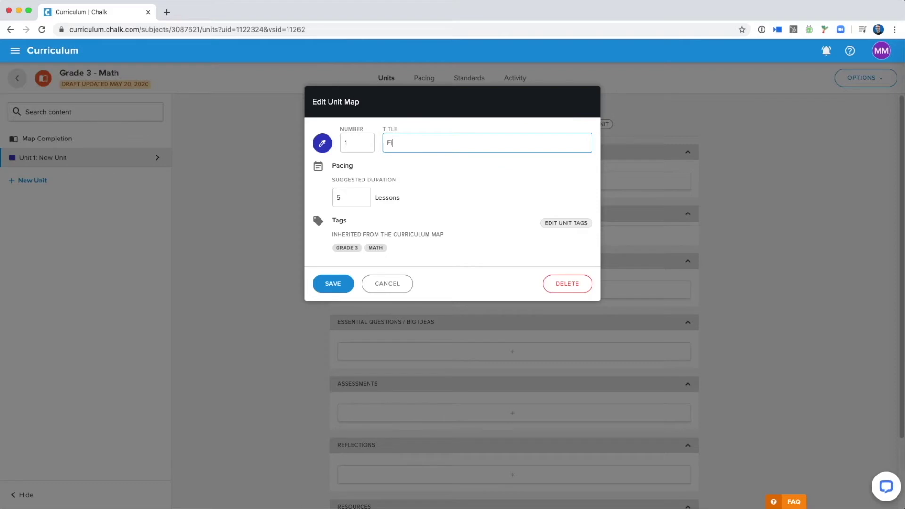
{"action": "type", "text": "uency, Place Value and Time"}
Change the suggested duration from 5 to 20 lessons and save the unit
{"action": "left_click", "coordinate": [350, 200]}
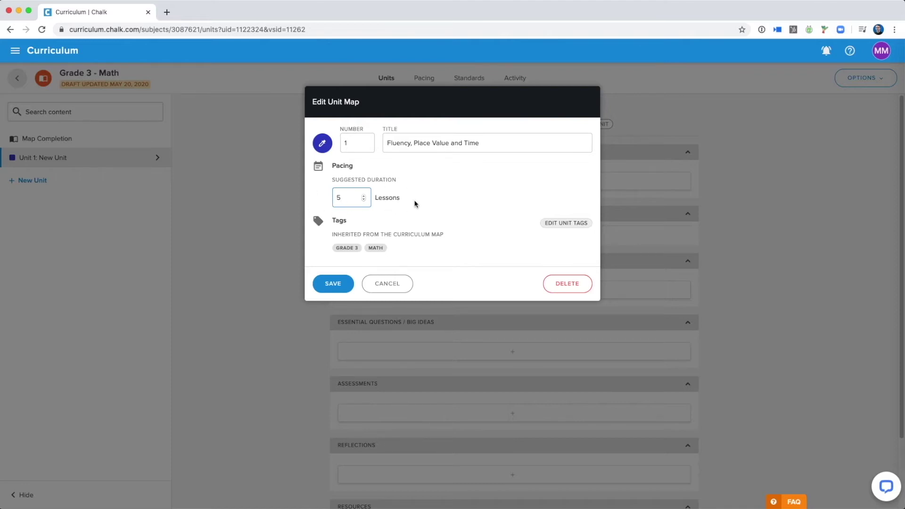
{"action": "left_click_drag", "start_coordinate": [348, 200], "coordinate": [333, 200]}
{"action": "type", "text": "20"}
{"action": "left_click", "coordinate": [440, 199]}
{"action": "left_click", "coordinate": [333, 284]}
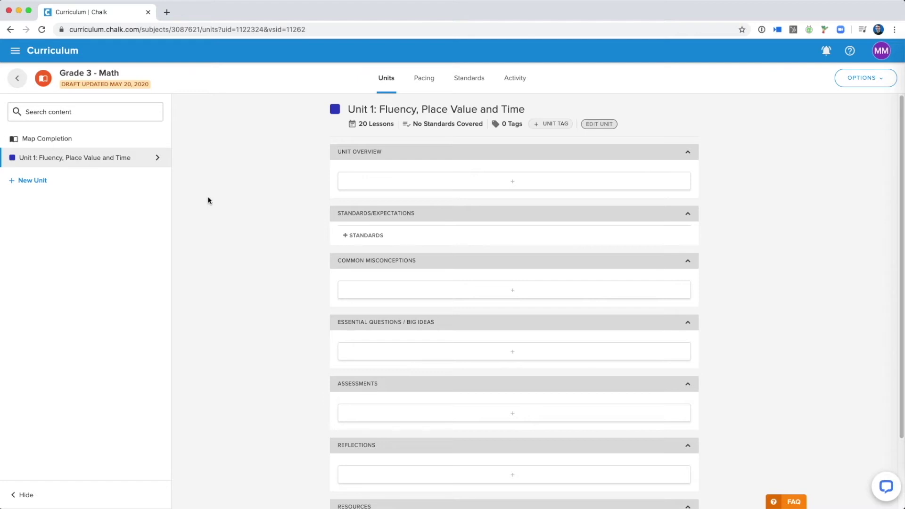
{"action": "left_click", "coordinate": [71, 186]}
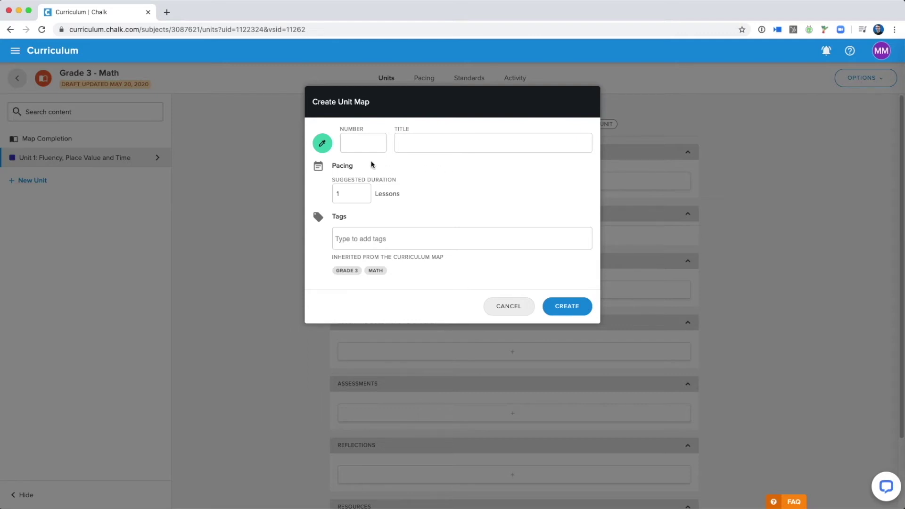
Create unit number 2 titled 'Area and Perimeter' with a duration of 8 lessons
{"action": "left_click", "coordinate": [365, 145]}
{"action": "type", "text": "2"}
{"action": "left_click", "coordinate": [424, 147]}
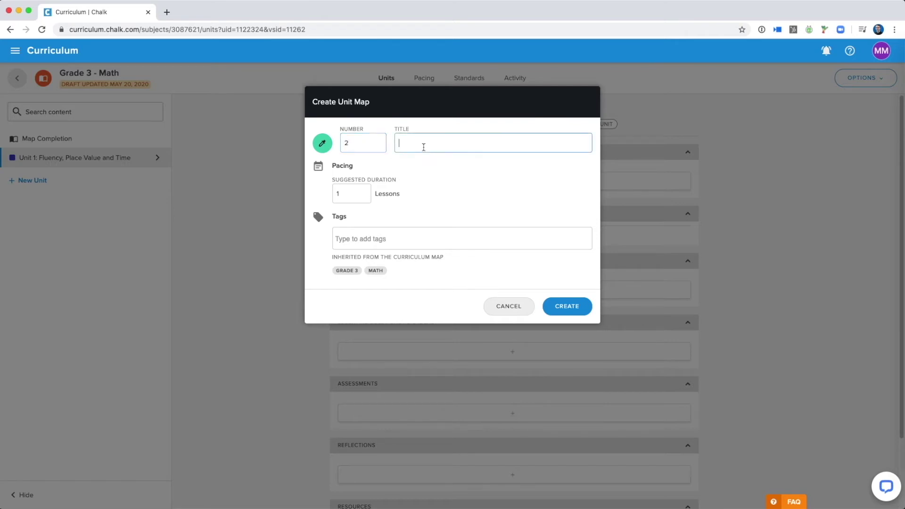
{"action": "type", "text": "Area and Perimeter"}
{"action": "key", "text": "Tab"}
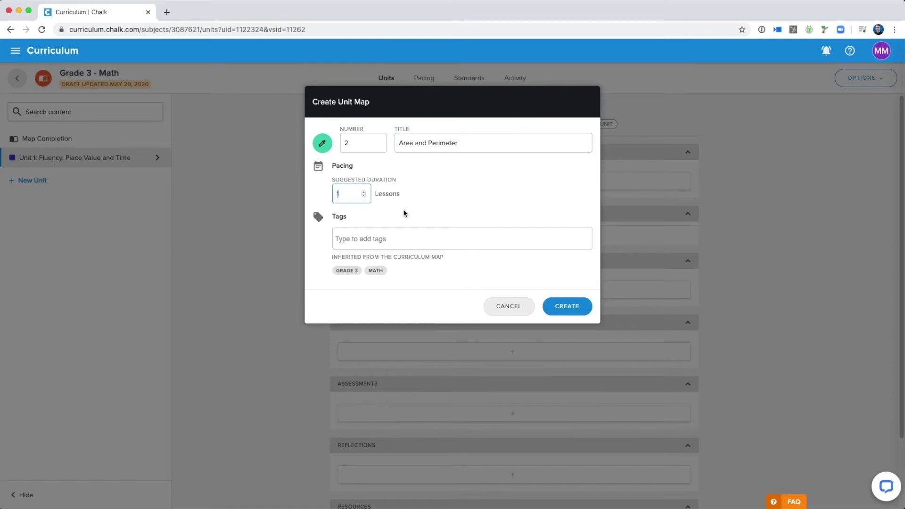
{"action": "type", "text": "8"}
{"action": "left_click", "coordinate": [567, 308]}
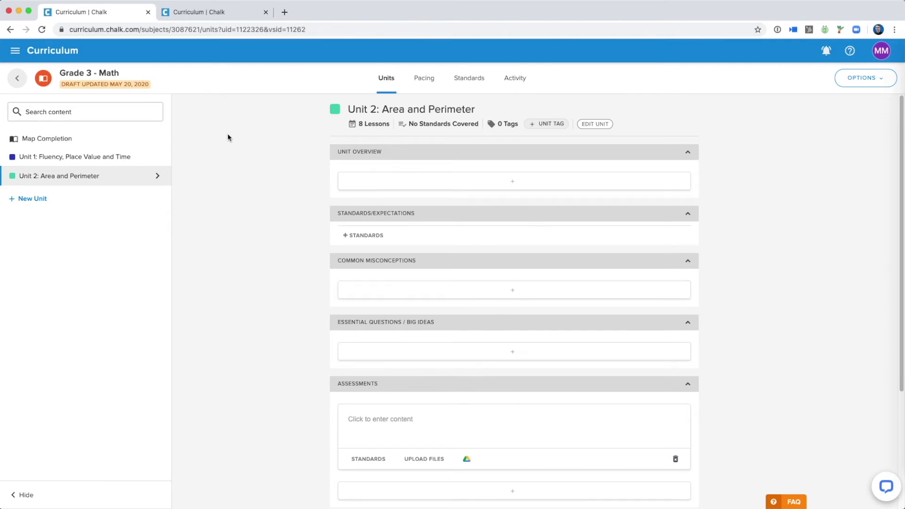
Scroll through the example Unit 2 sections in the Grade 3 - Math (Progress) map
{"action": "left_click", "coordinate": [236, 13]}
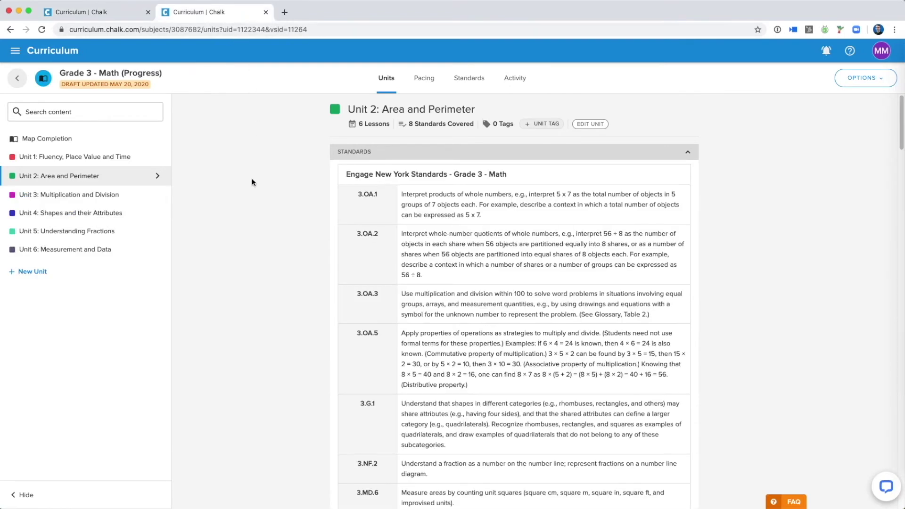
{"action": "scroll", "coordinate": [263, 201], "scroll_direction": "down", "scroll_amount": 3}
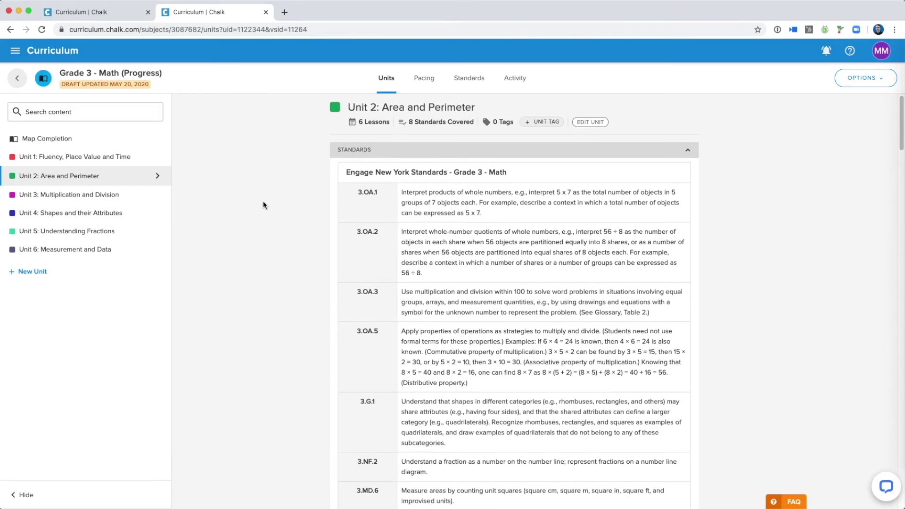
{"action": "scroll", "coordinate": [263, 201], "scroll_direction": "down", "scroll_amount": 6}
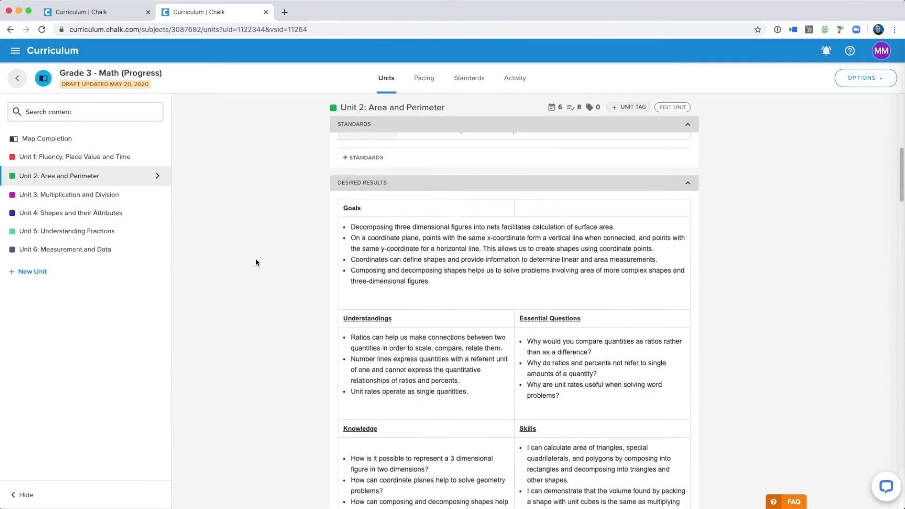
{"action": "scroll", "coordinate": [256, 258], "scroll_direction": "down", "scroll_amount": 6}
{"action": "scroll", "coordinate": [278, 253], "scroll_direction": "down", "scroll_amount": 4}
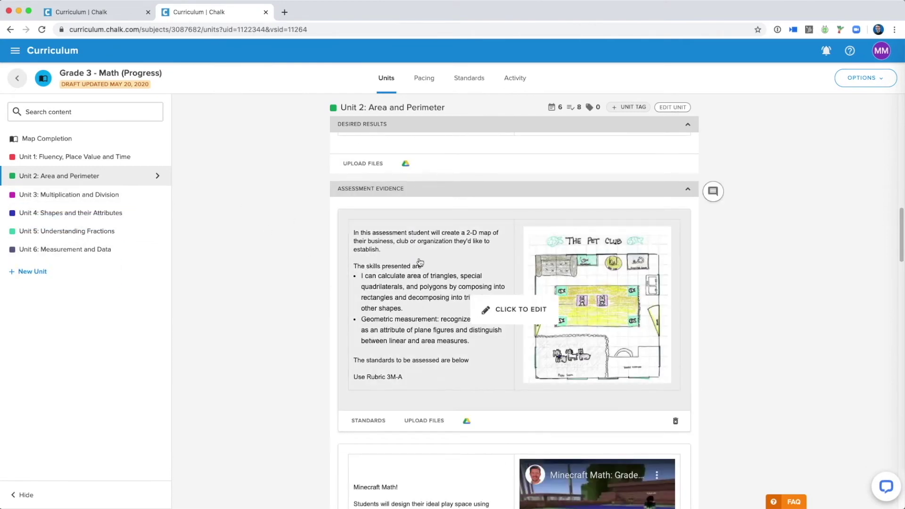
{"action": "scroll", "coordinate": [239, 250], "scroll_direction": "down", "scroll_amount": 2}
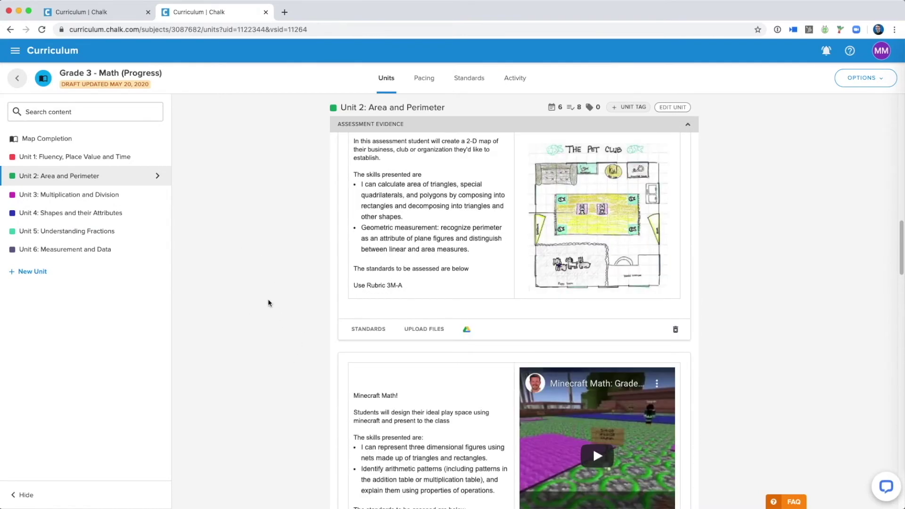
{"action": "scroll", "coordinate": [270, 292], "scroll_direction": "up", "scroll_amount": 3}
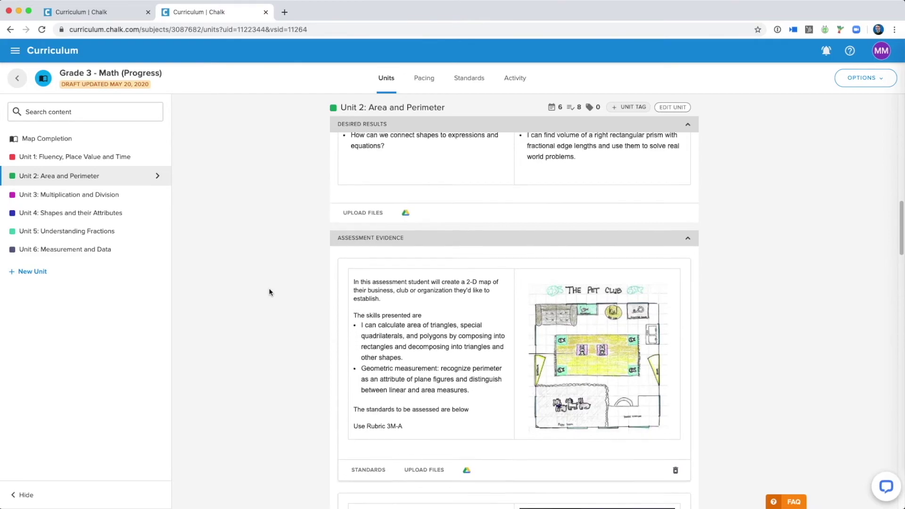
{"action": "scroll", "coordinate": [270, 292], "scroll_direction": "up", "scroll_amount": 8}
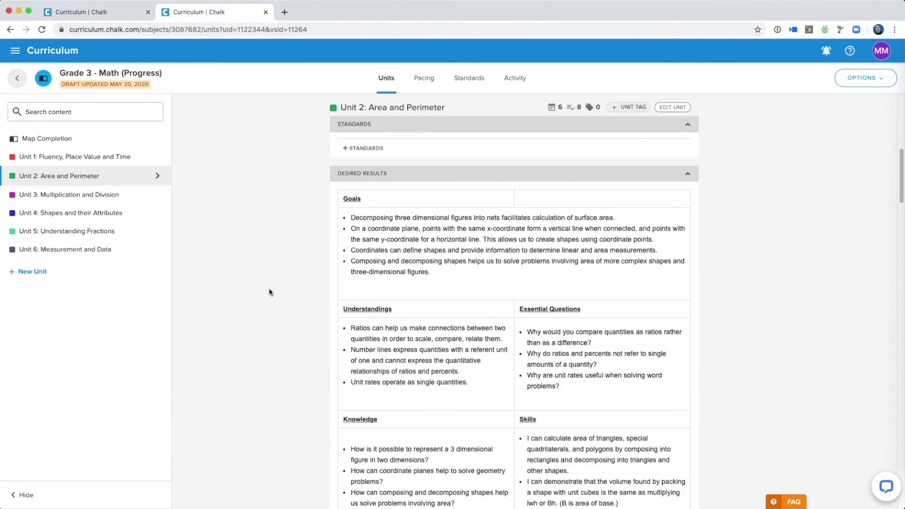
{"action": "scroll", "coordinate": [270, 293], "scroll_direction": "up", "scroll_amount": 5}
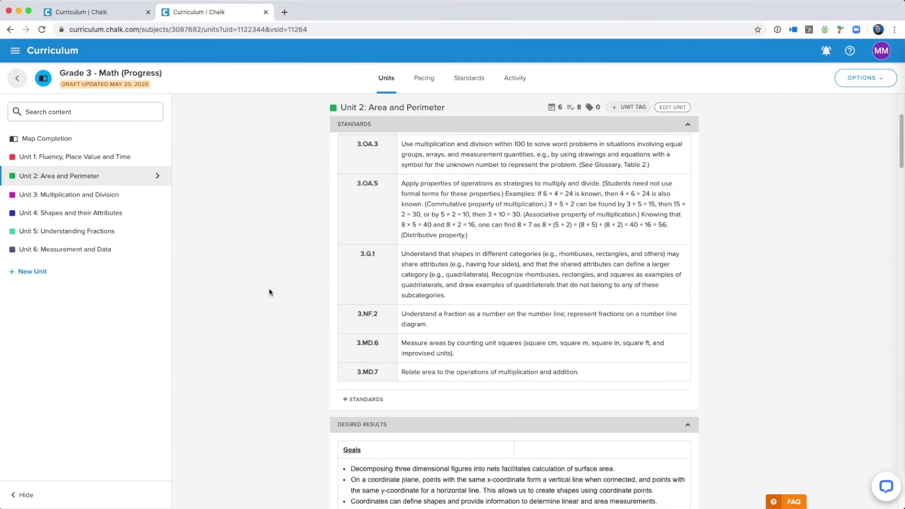
{"action": "scroll", "coordinate": [270, 292], "scroll_direction": "up", "scroll_amount": 4}
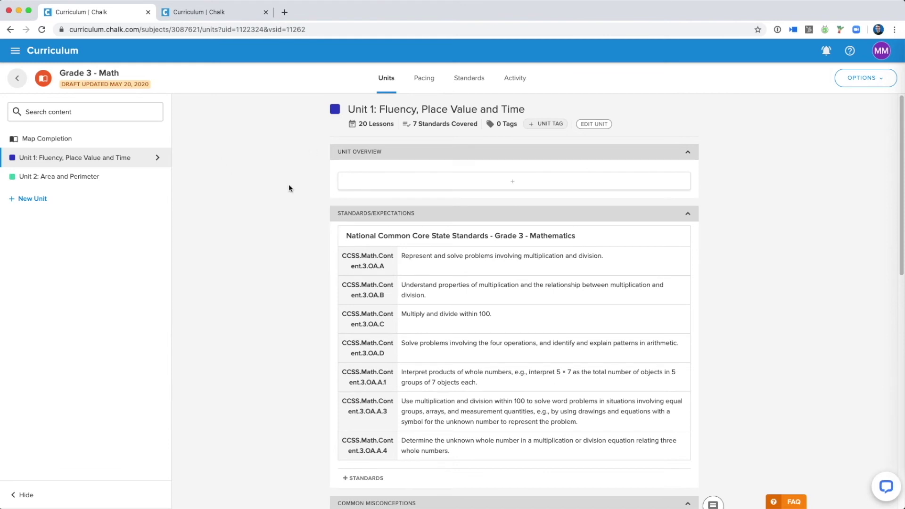
Add three text boxes under Unit 1's Unit Overview and start editing the first
{"action": "left_click", "coordinate": [464, 182]}
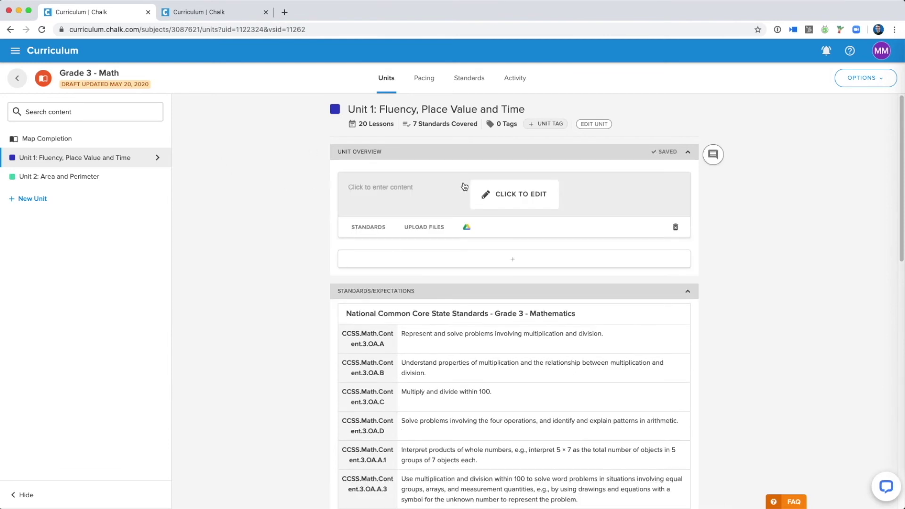
{"action": "left_click", "coordinate": [453, 257]}
{"action": "left_click", "coordinate": [446, 338]}
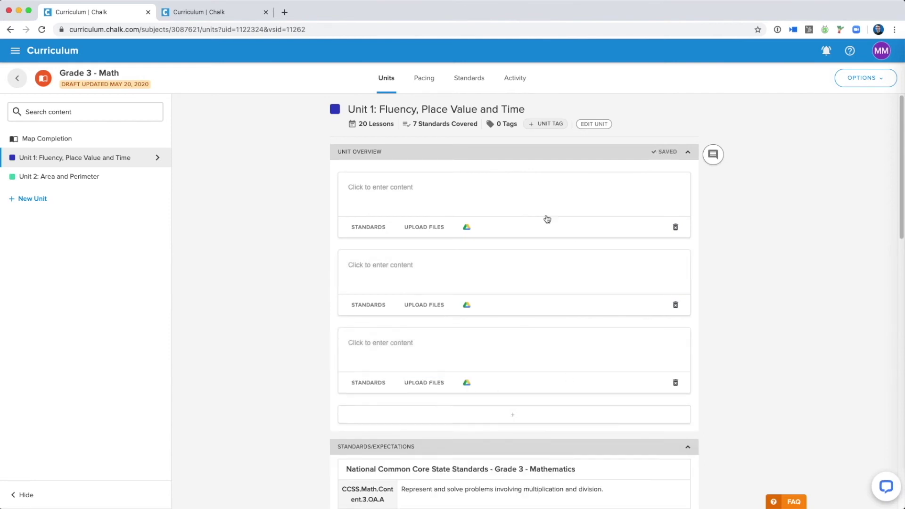
{"action": "left_click", "coordinate": [386, 194]}
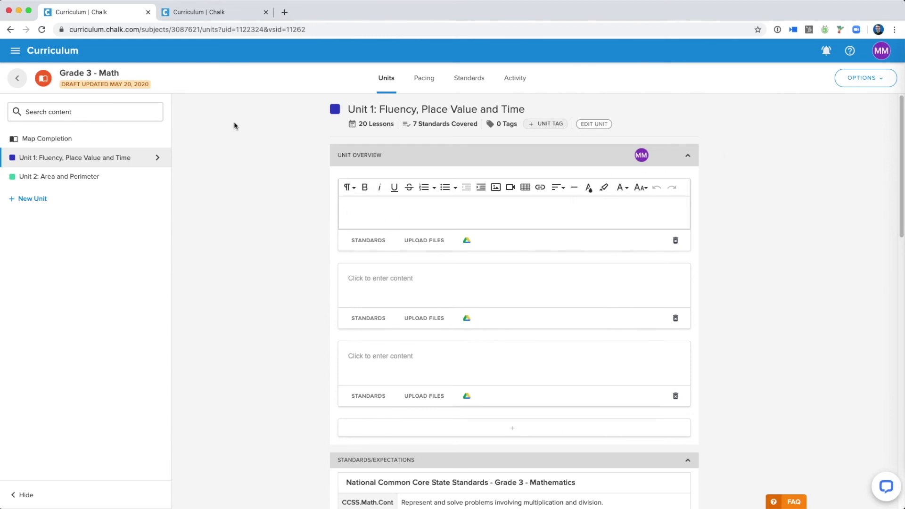
{"action": "left_click", "coordinate": [212, 16]}
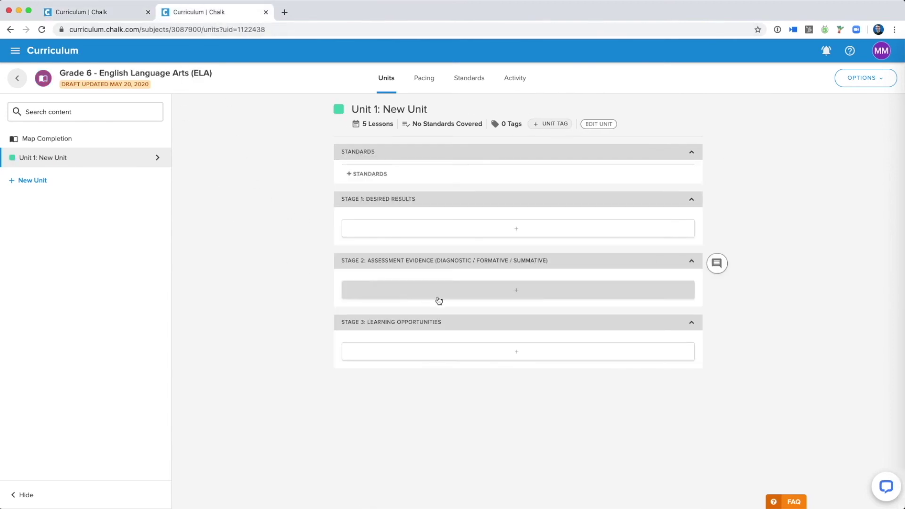
Add a Stage 2 assessment-evidence template and a Stage 1 desired-results template to the ELA unit
{"action": "left_click", "coordinate": [467, 296]}
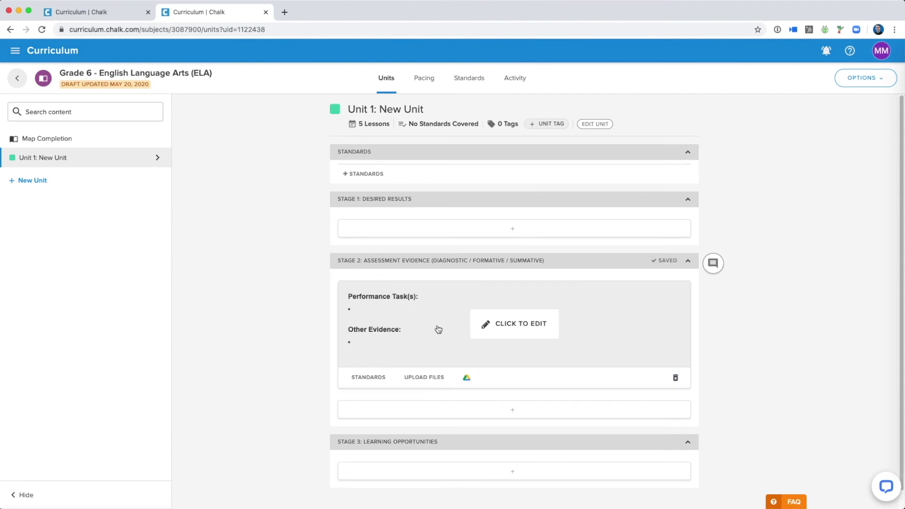
{"action": "left_click", "coordinate": [424, 233]}
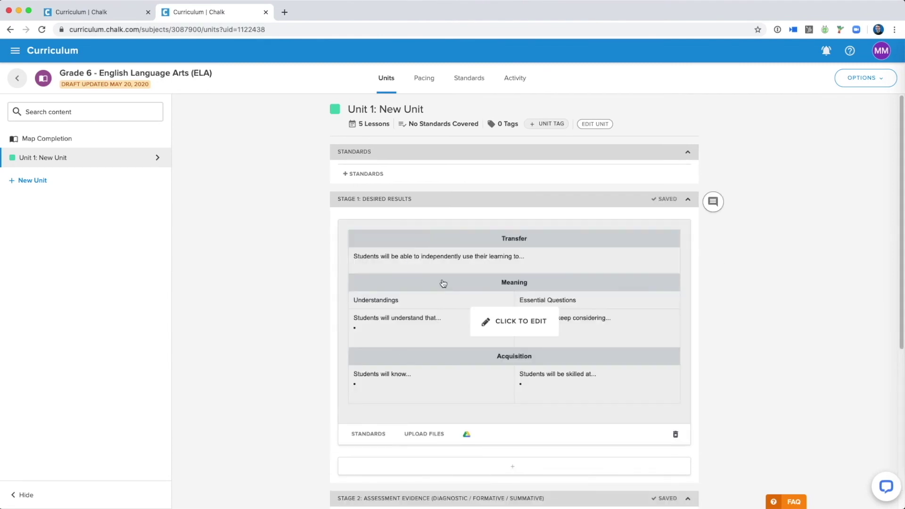
{"action": "left_click", "coordinate": [454, 314]}
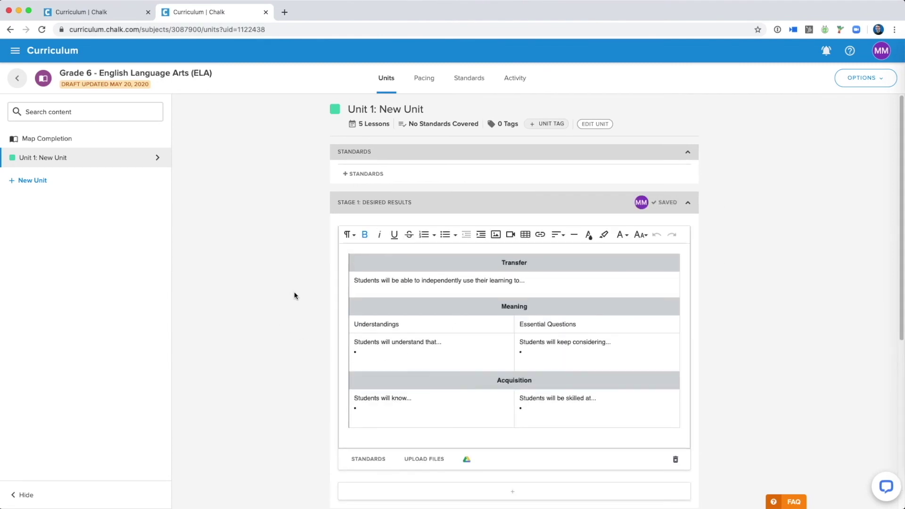
{"action": "left_click", "coordinate": [109, 11]}
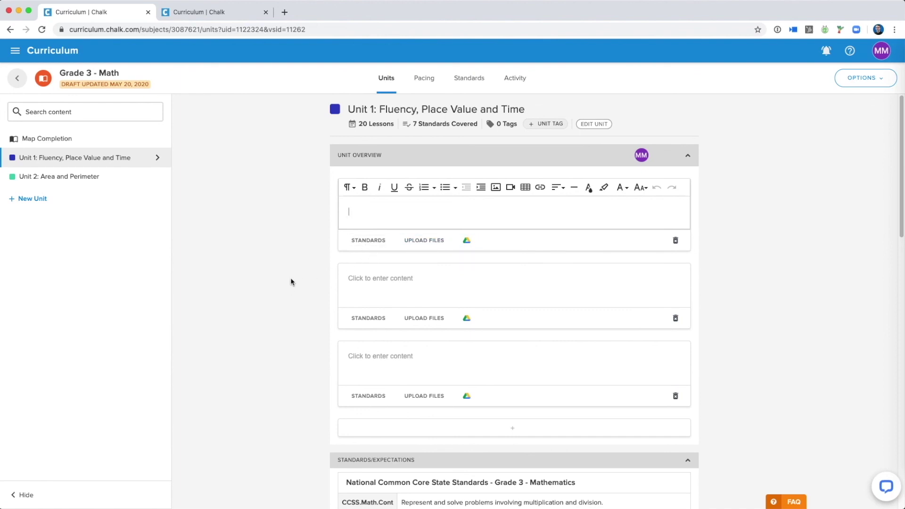
Scroll down Unit 1 toward the Resources section
{"action": "scroll", "coordinate": [287, 327], "scroll_direction": "down", "scroll_amount": 1}
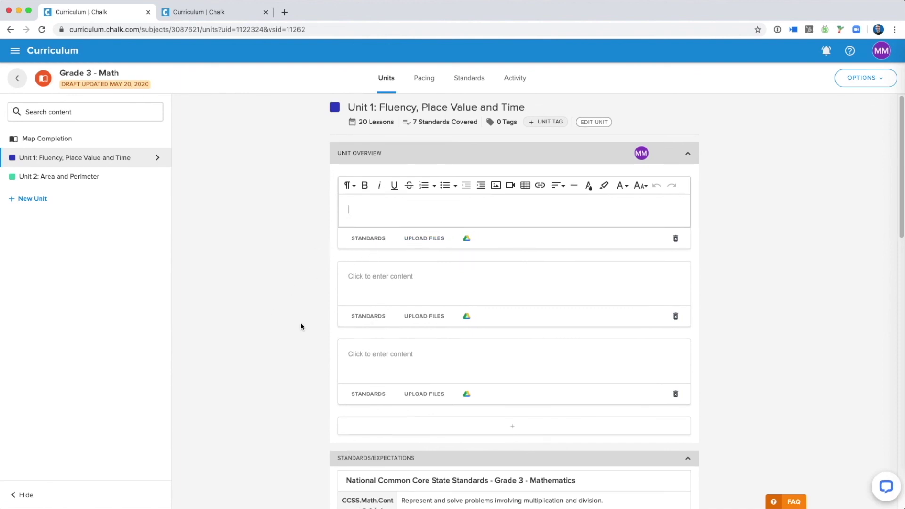
{"action": "scroll", "coordinate": [298, 316], "scroll_direction": "down", "scroll_amount": 12}
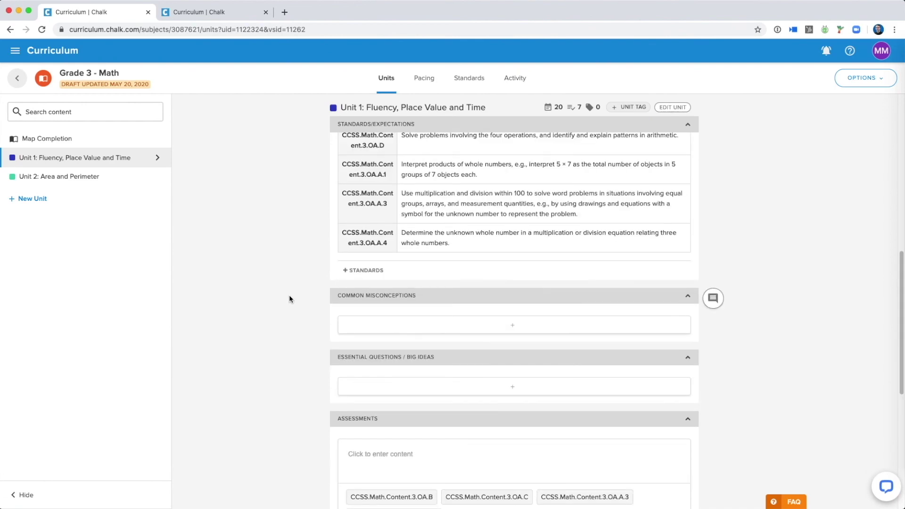